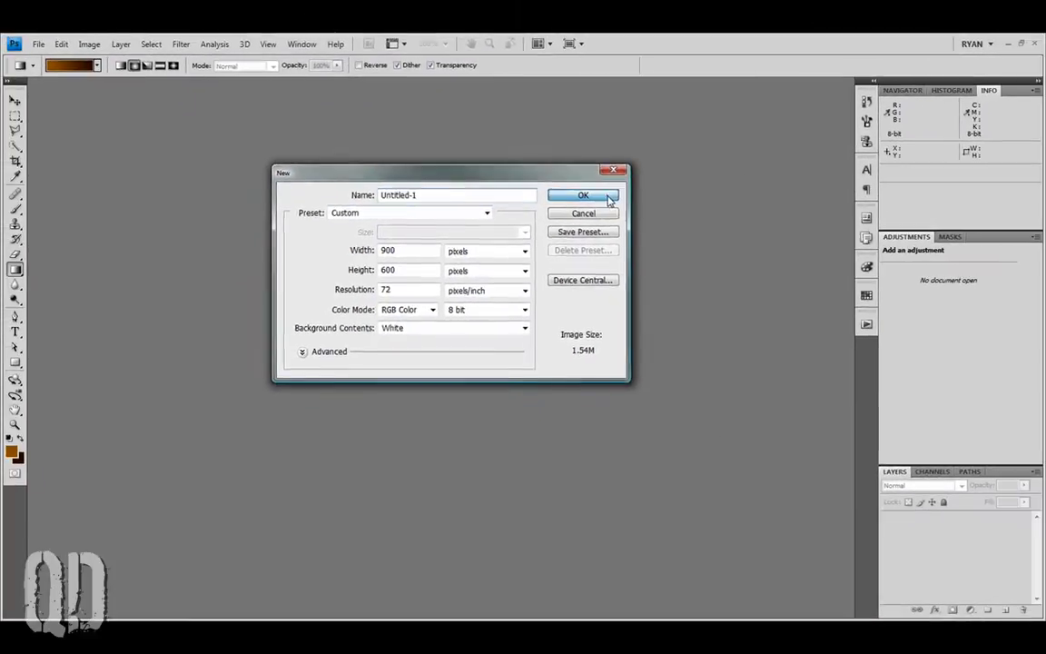
Create the blank Untitled-1 document, add Layer 1, reset colours to black/white and fill it white
left_click(745, 160)
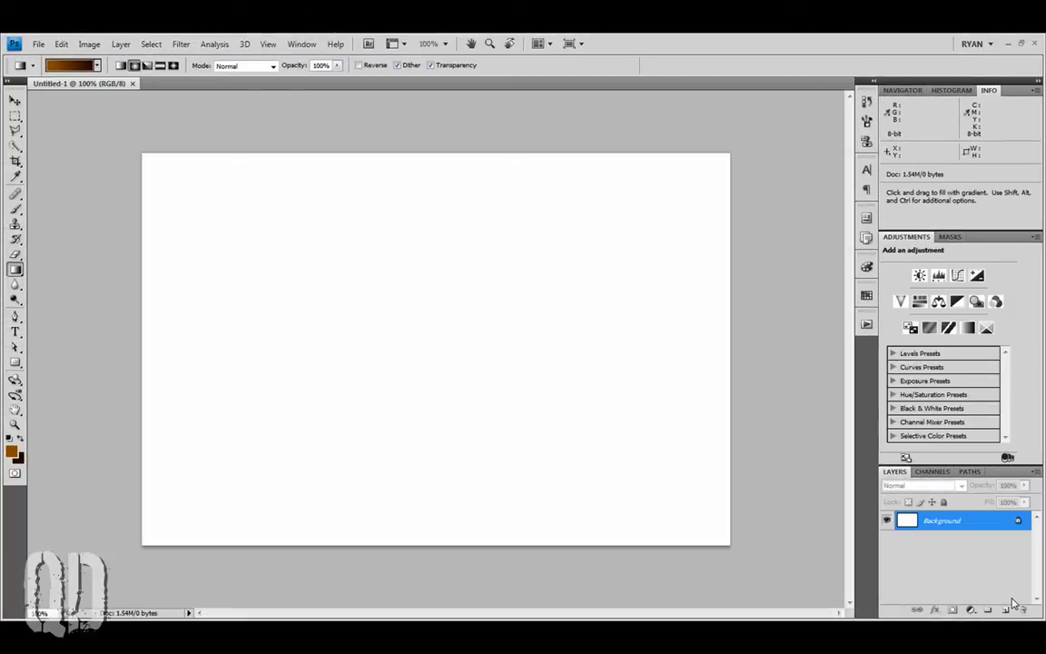
left_click(1006, 611)
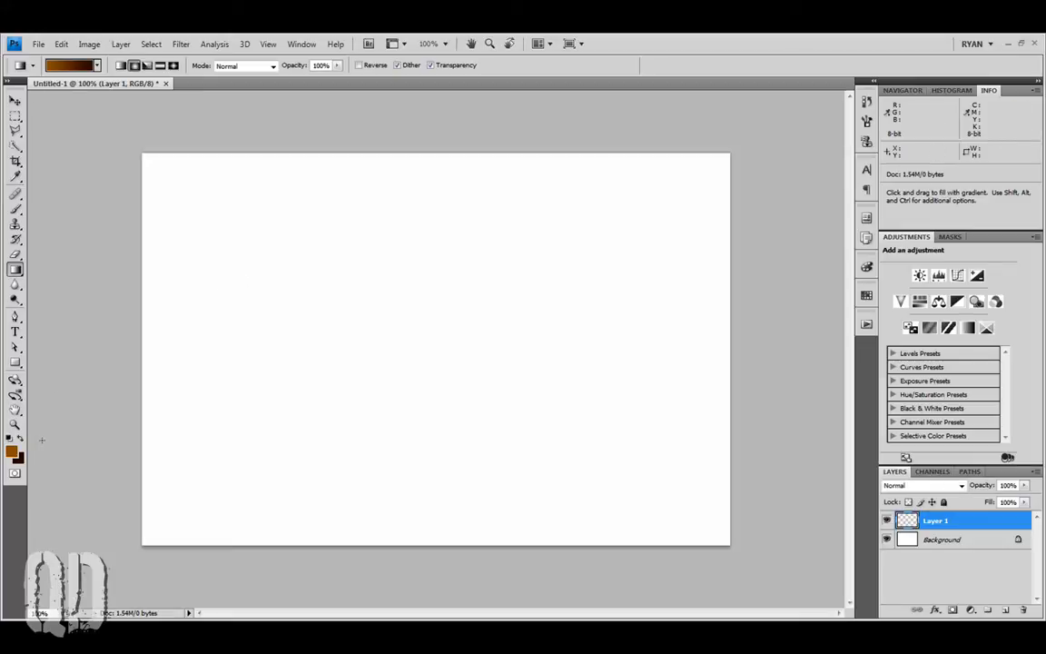
key("d")
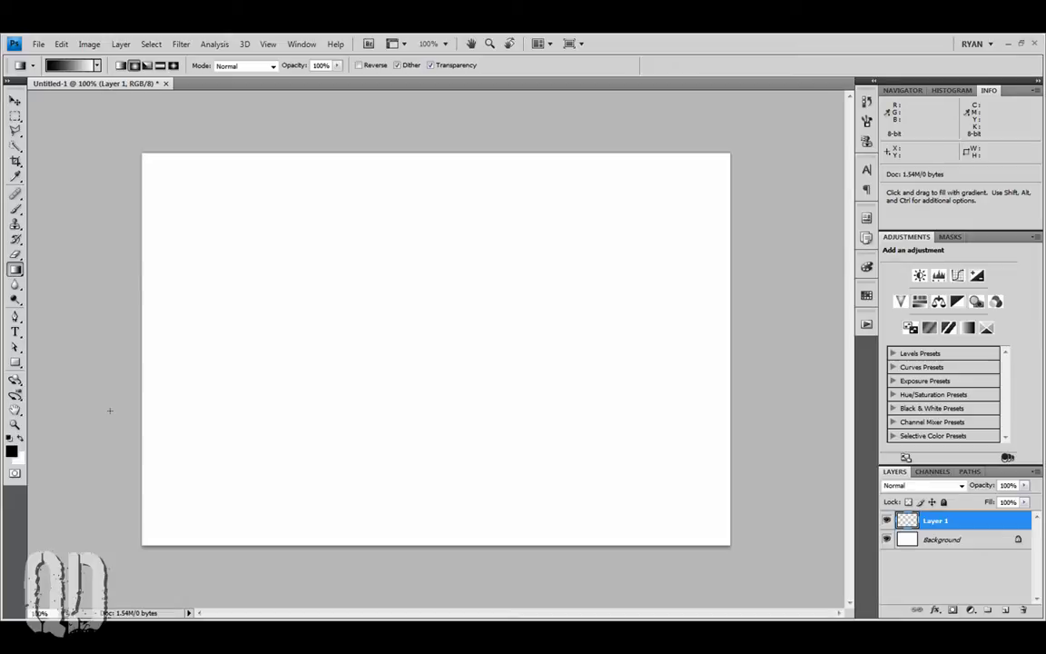
key("ctrl+BackSpace")
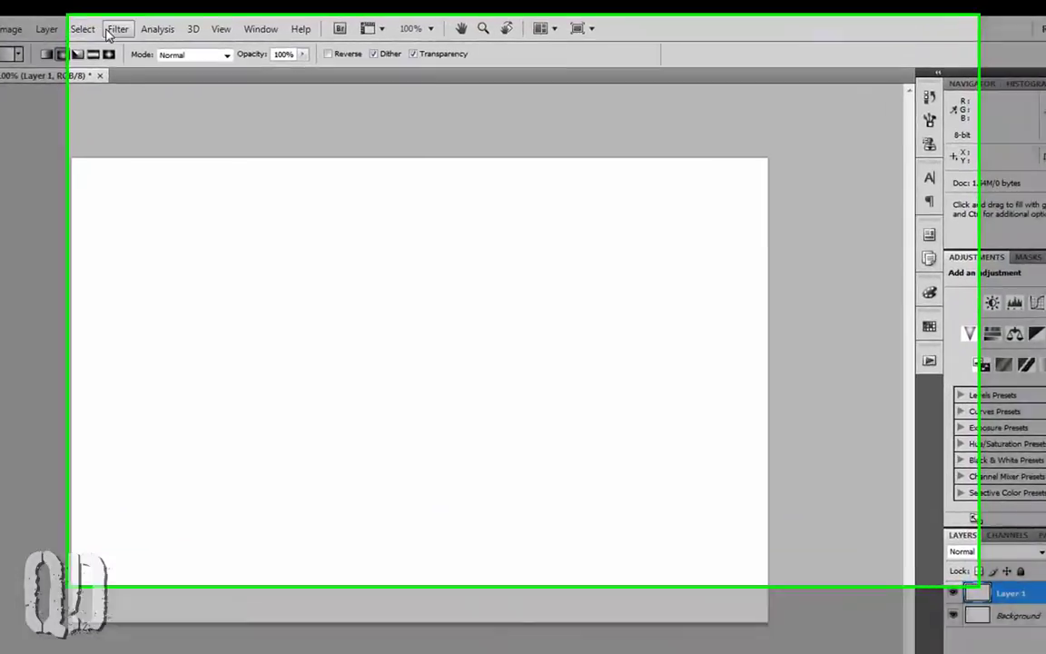
Cover Layer 1 with monochromatic Gaussian noise at 150% using Add Noise
left_click(180, 43)
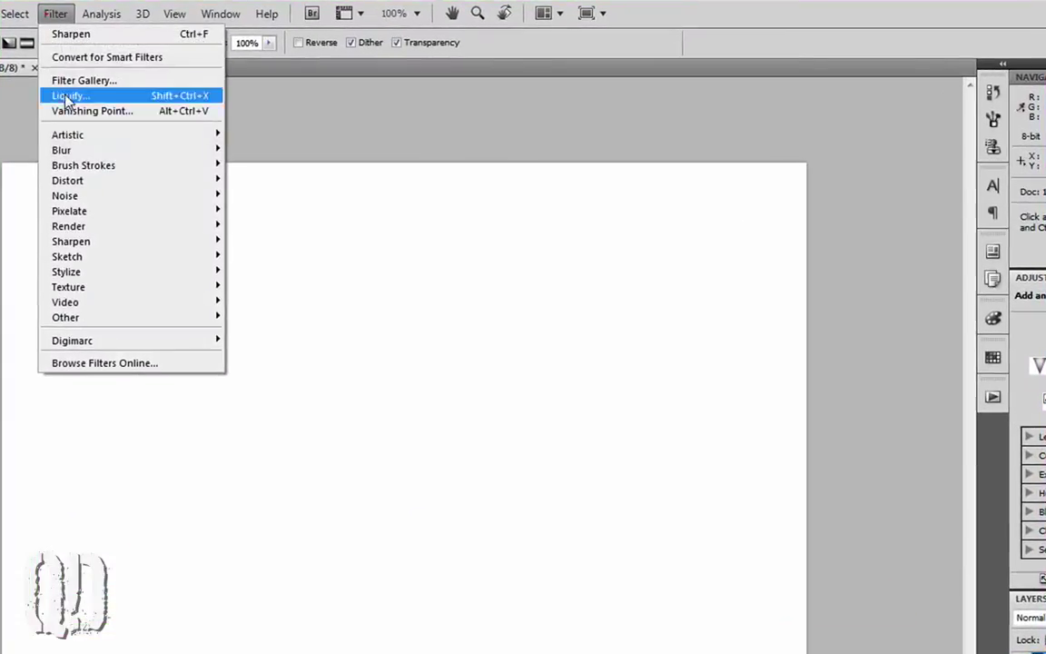
mouse_move(115, 198)
left_click(235, 196)
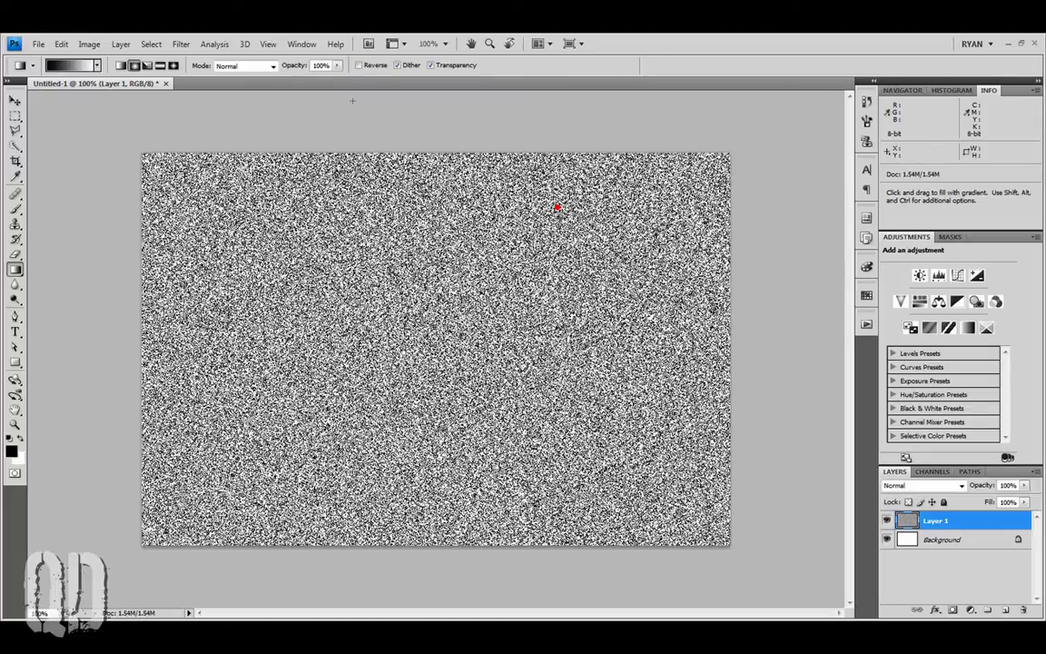
Apply a horizontal Motion Blur with angle 0 and distance 80 pixels to the noise
left_click(180, 43)
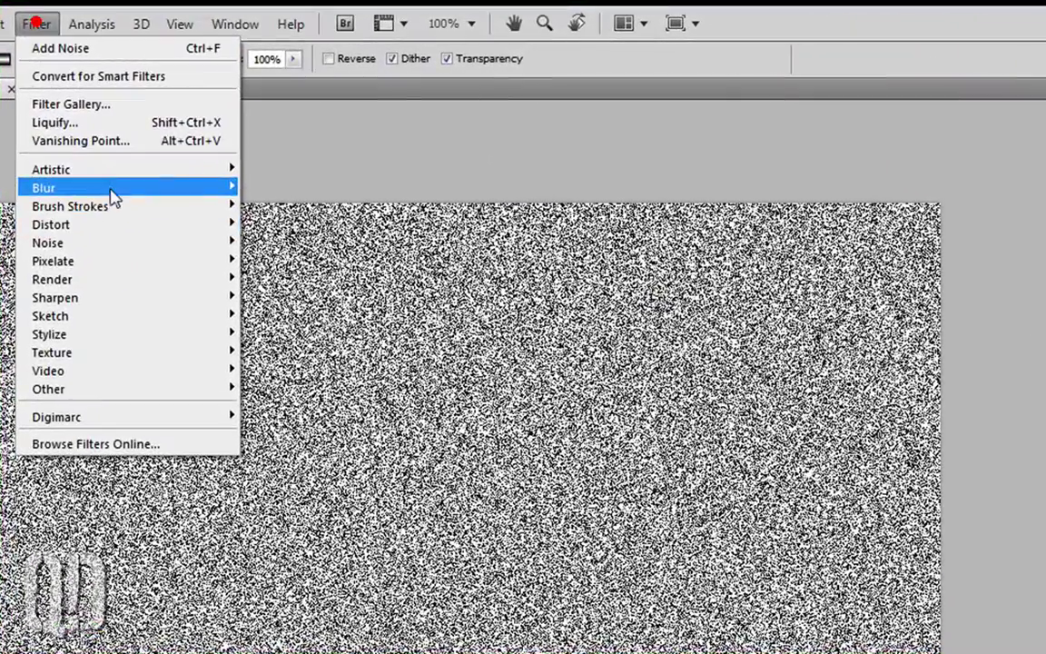
mouse_move(299, 144)
left_click(327, 297)
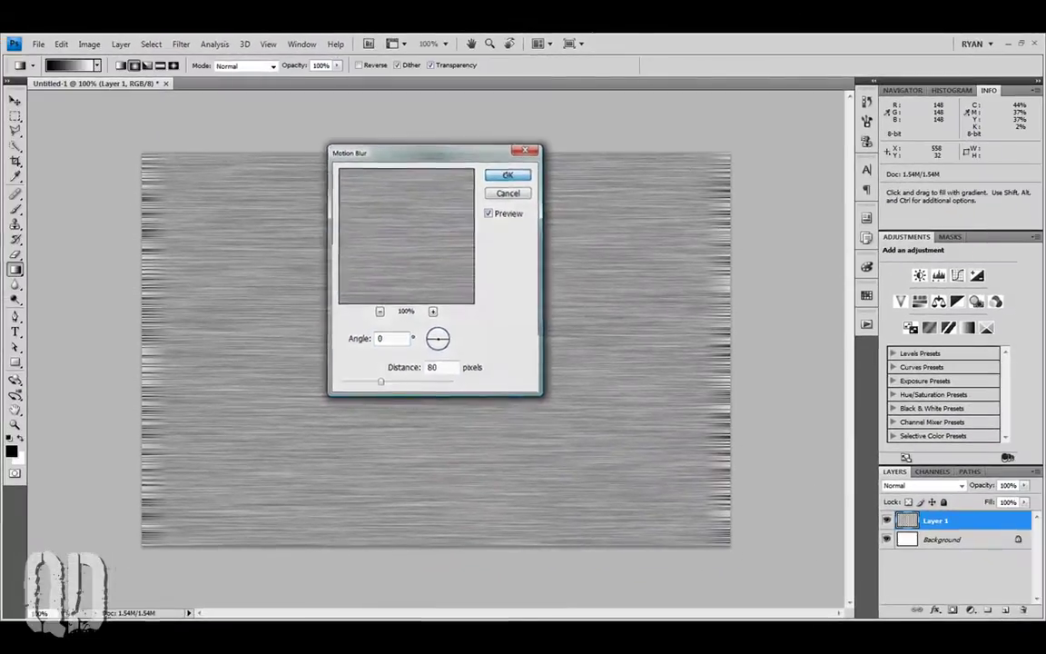
left_click(574, 239)
left_click(506, 173)
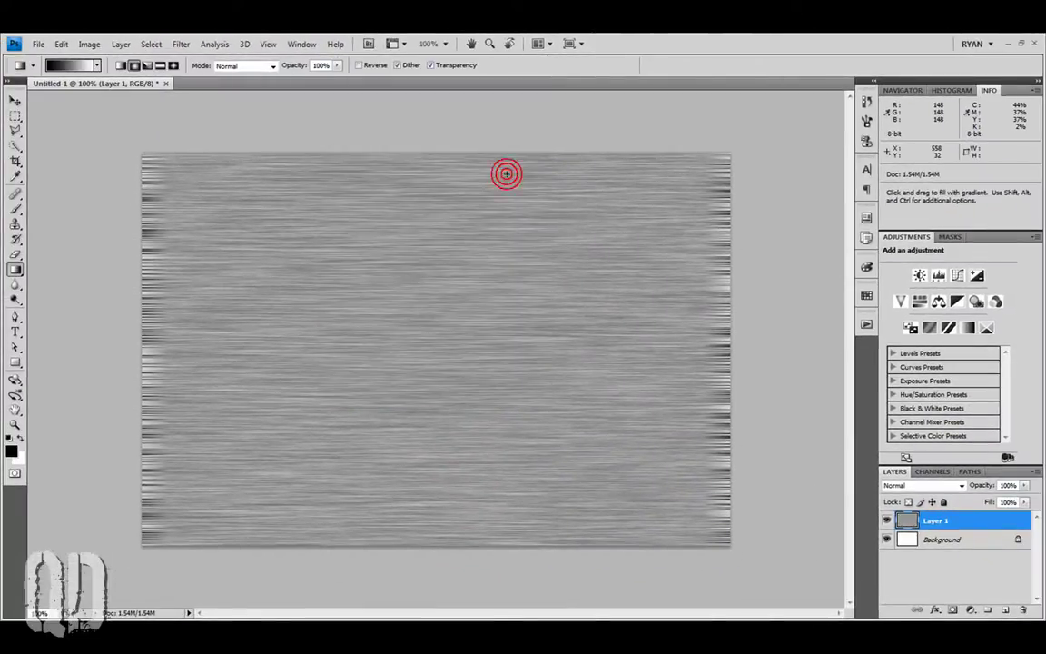
Crop the canvas to cut off the uneven left and right streak edges
left_click(16, 161)
left_click_drag(137, 151, 796, 516)
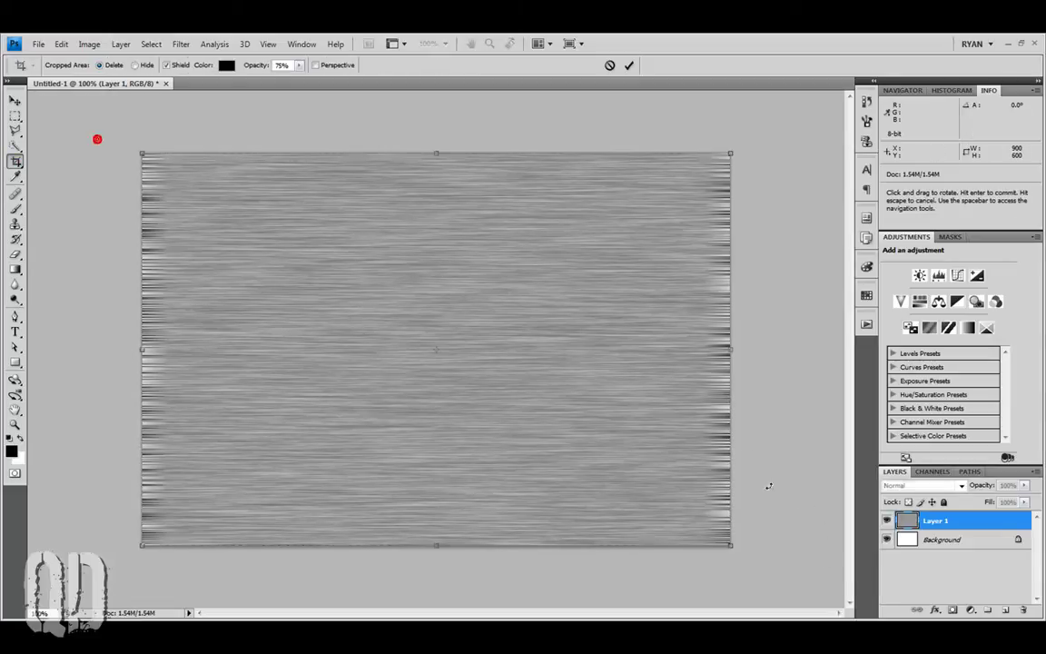
left_click_drag(732, 349, 712, 349)
key("Return")
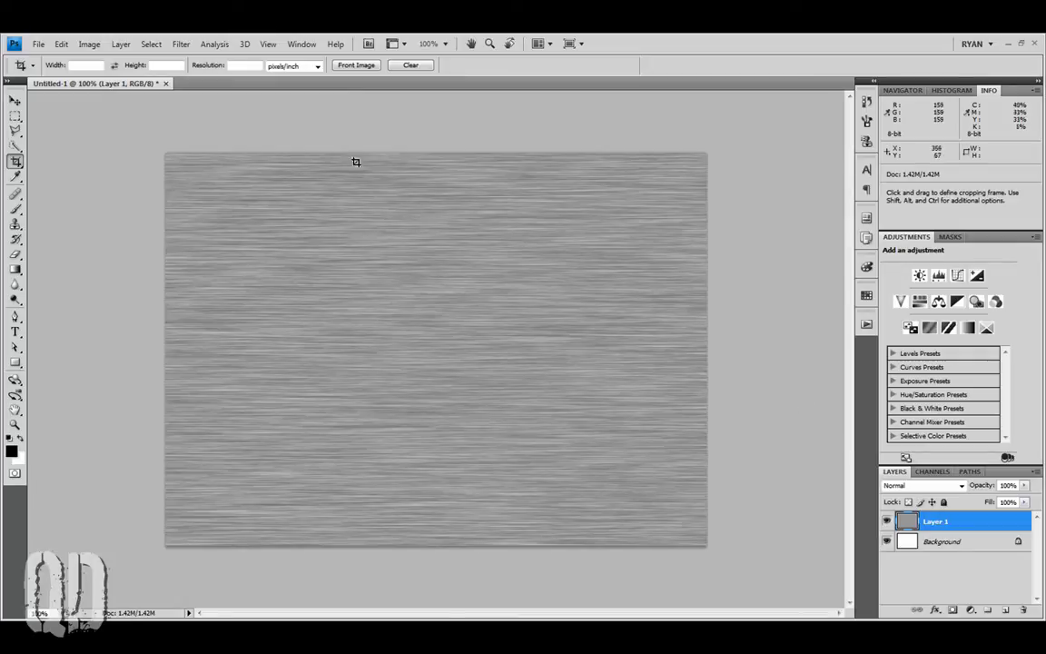
left_click(182, 43)
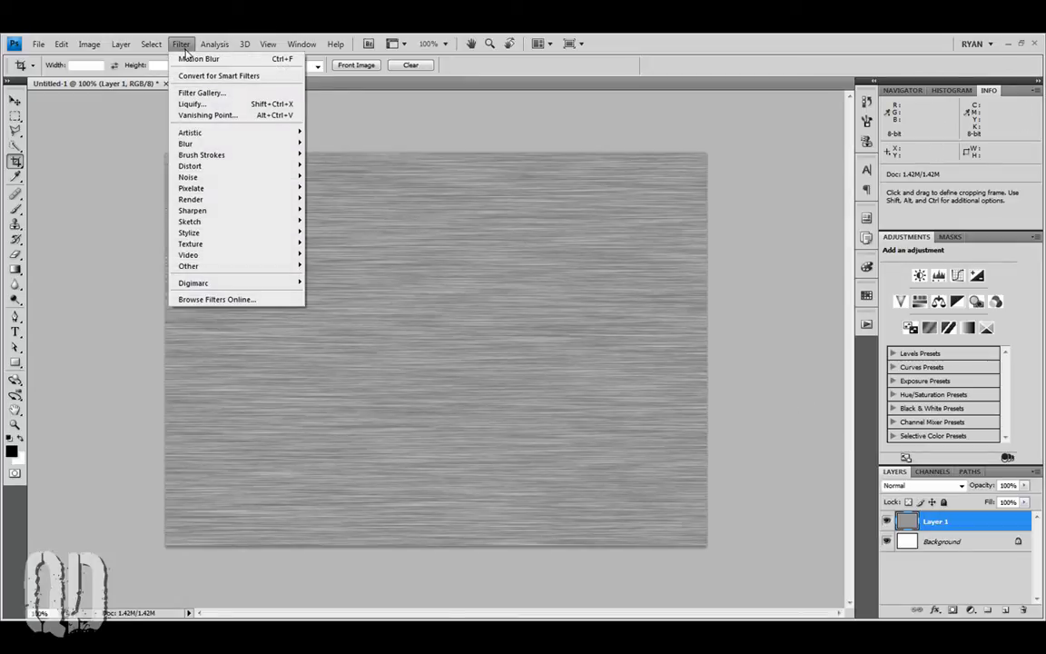
In Liquify, bulge the streaks at several spots across the canvas with the Bloat brush
left_click(190, 103)
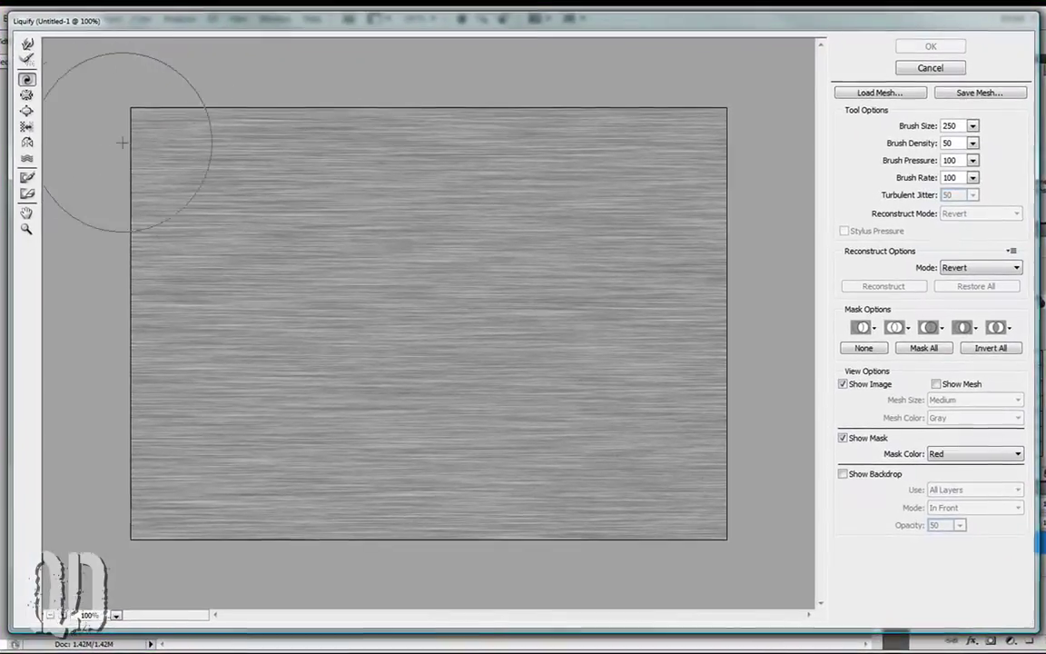
left_click(26, 110)
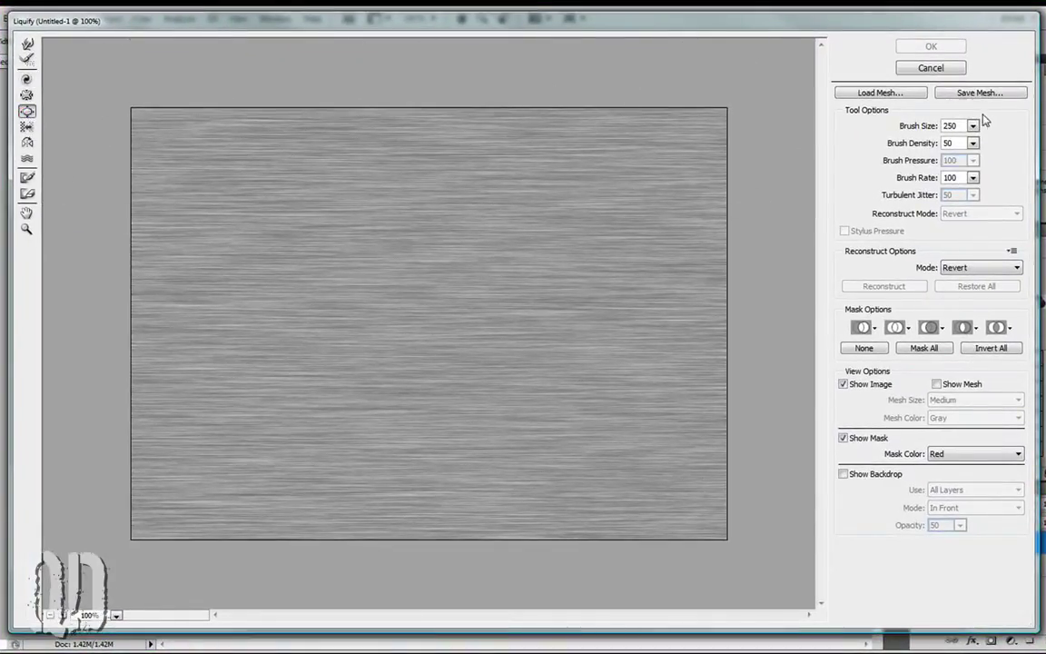
type("3")
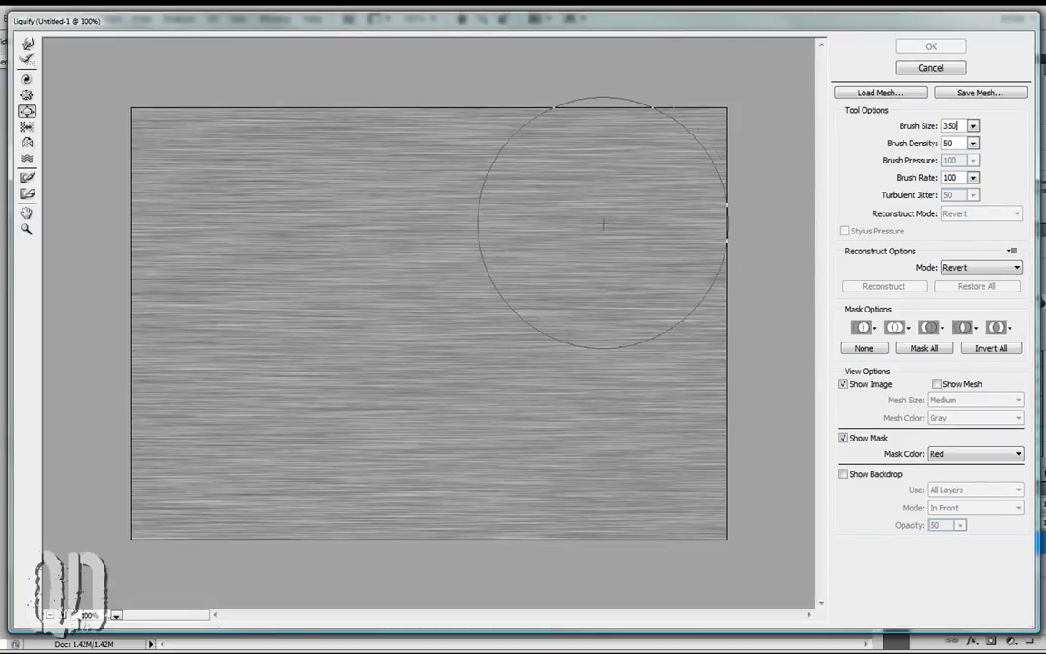
left_click(605, 222)
left_click(217, 226)
left_click(399, 277)
left_click(232, 416)
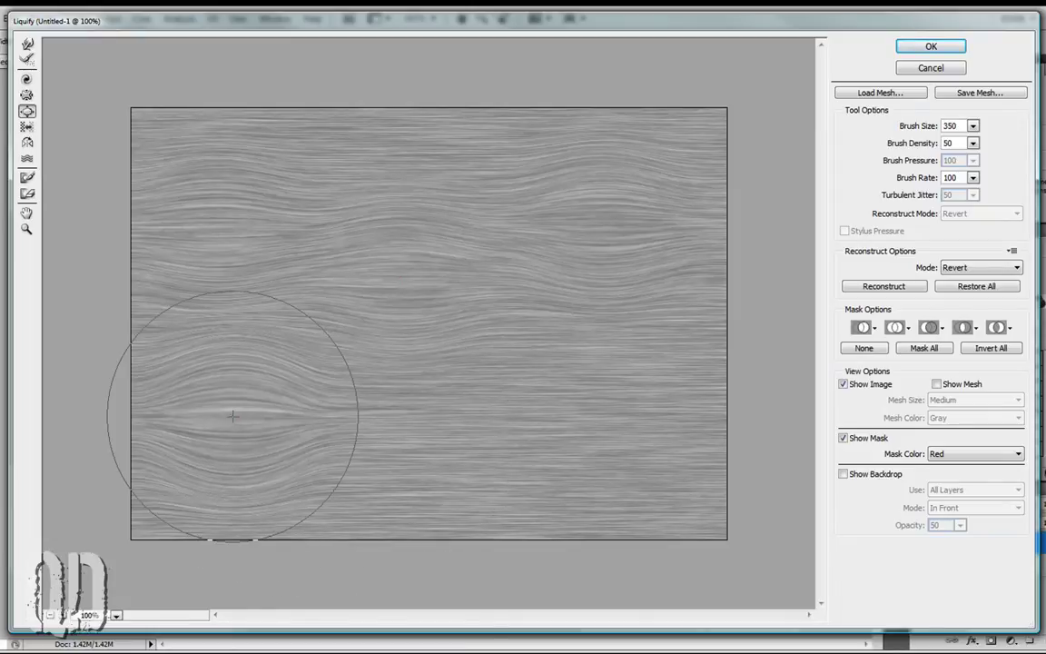
left_click(617, 436)
left_click(451, 398)
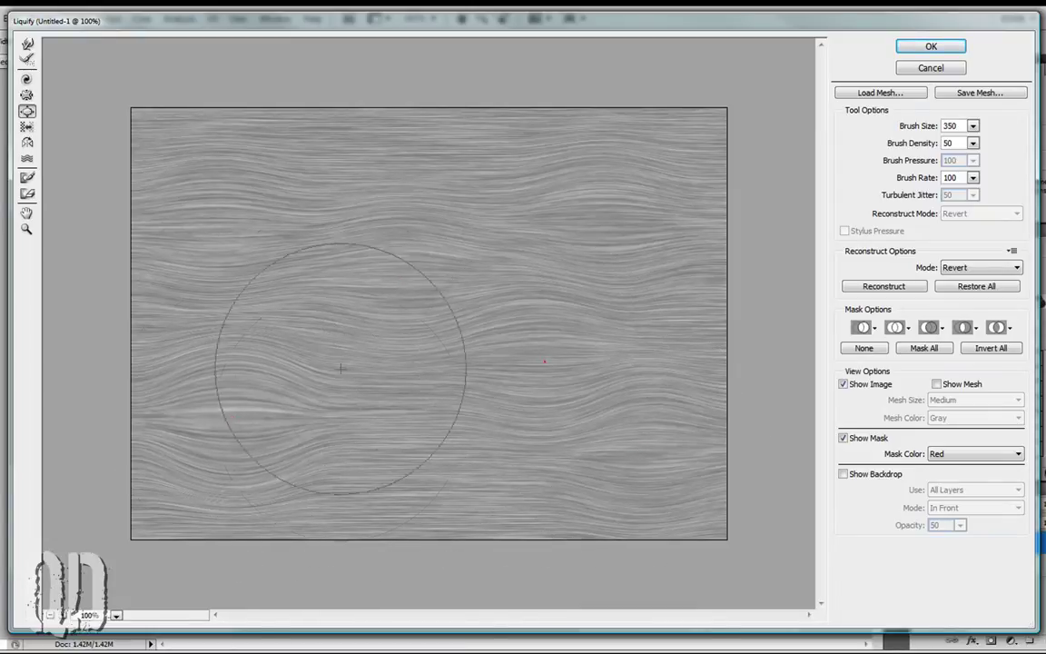
left_click(976, 286)
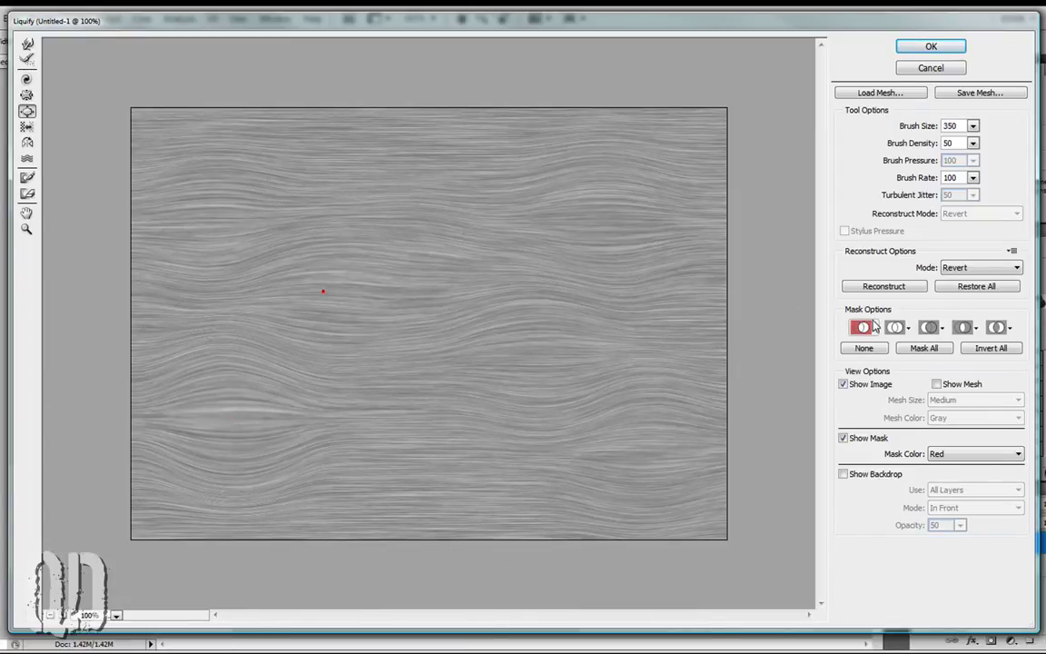
Pinch the grain at the right, lower-left and lower-right areas with a 250 Pucker brush
left_click(27, 96)
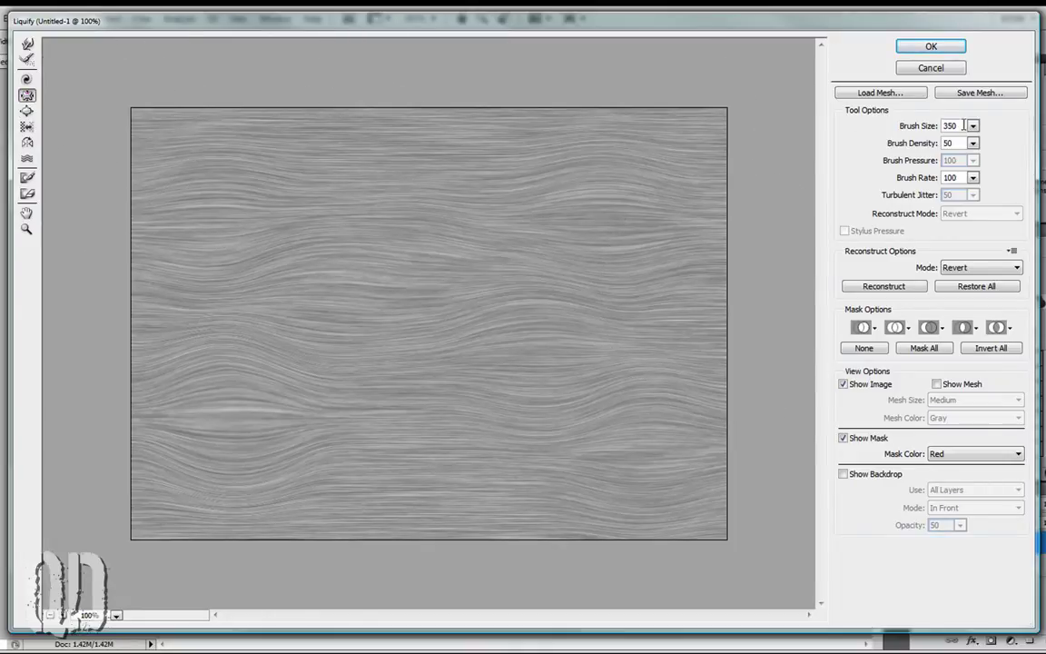
type("250")
left_click(602, 285)
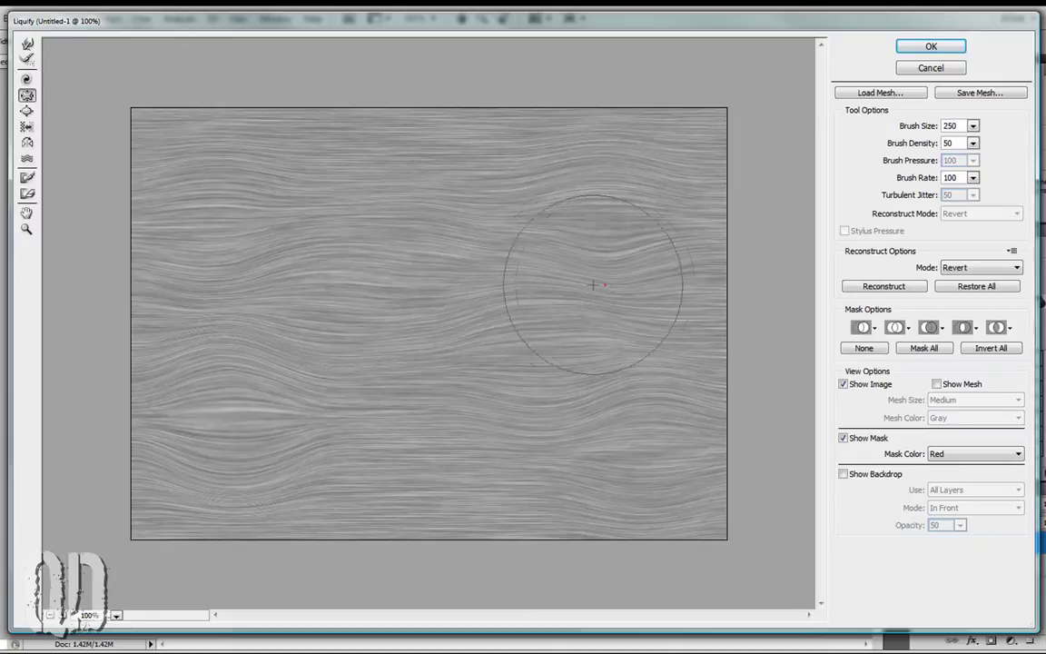
left_click(219, 420)
left_click(318, 415)
left_click(226, 417)
left_click(624, 464)
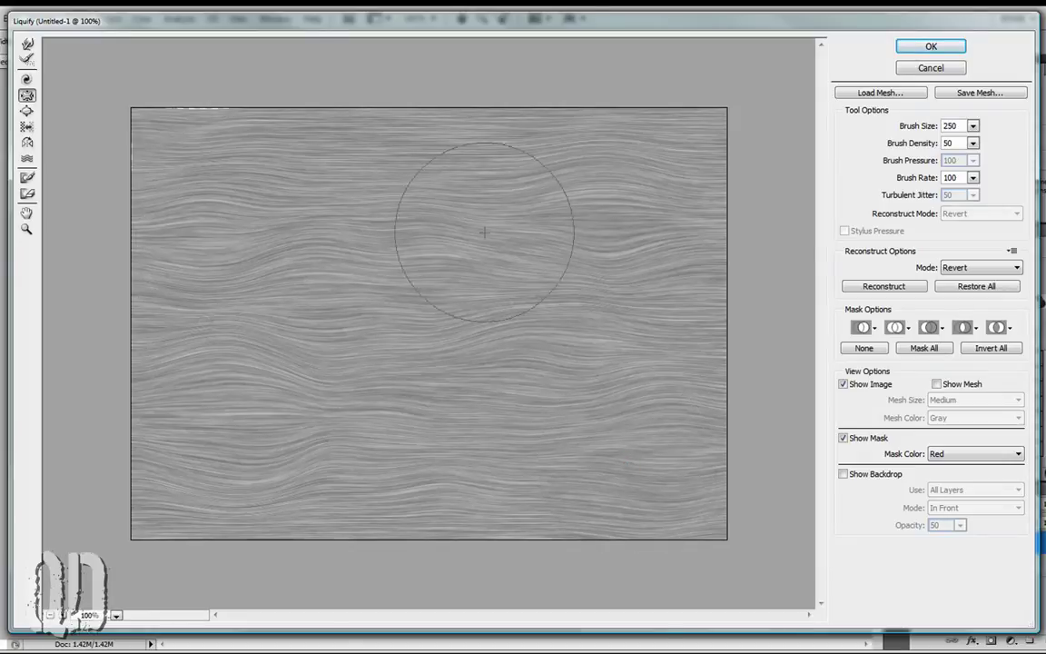
left_click(606, 226)
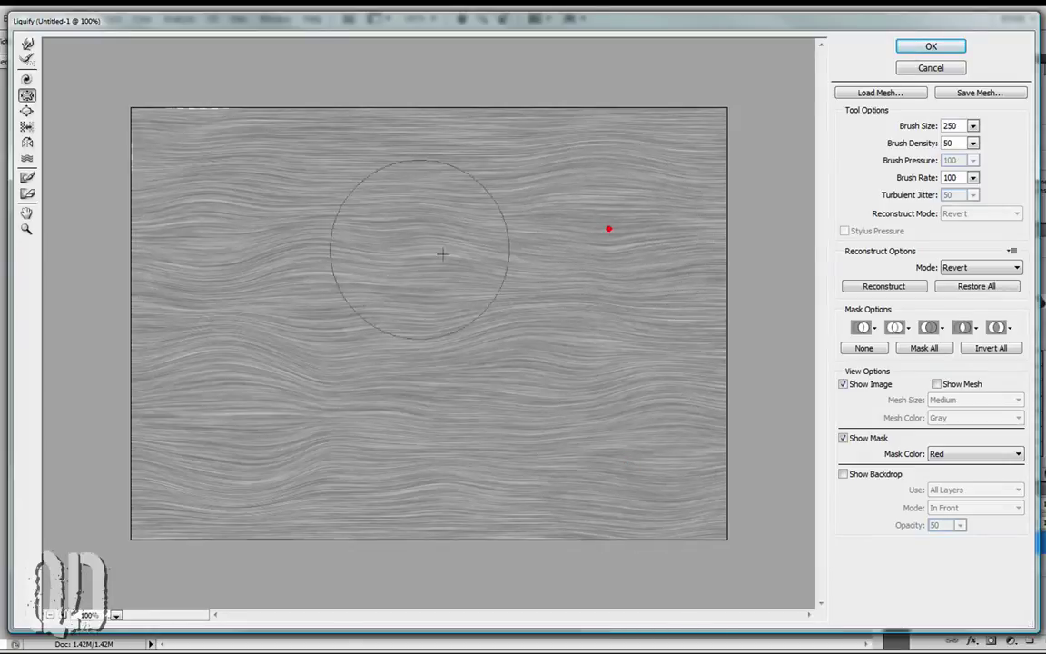
Twirl the upper-left grain clockwise and apply the Liquify distortion
left_click(26, 80)
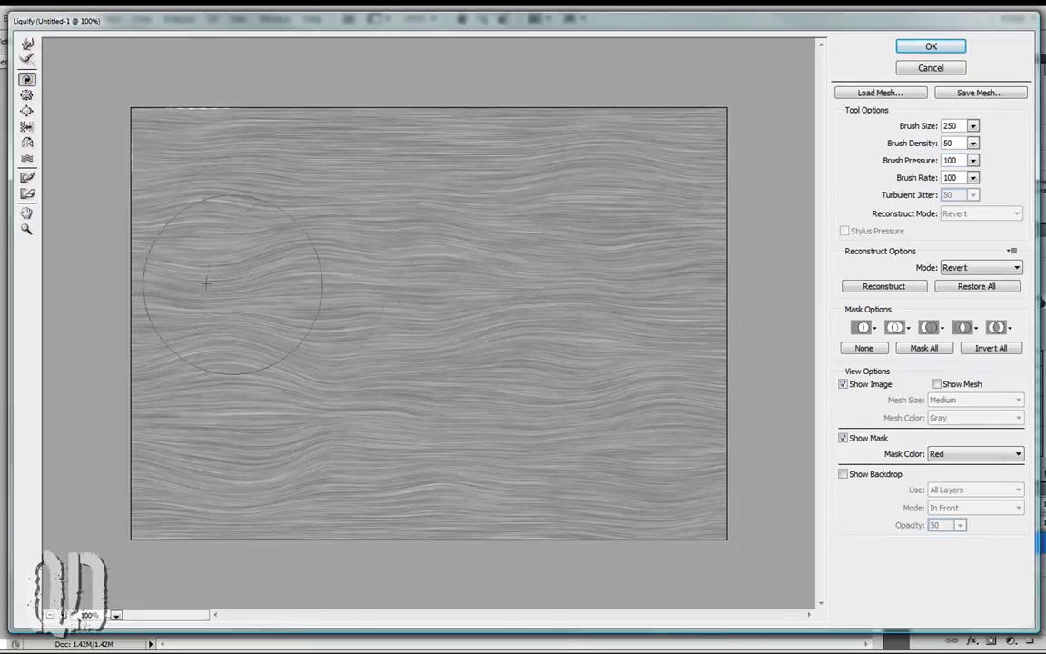
left_click(381, 176)
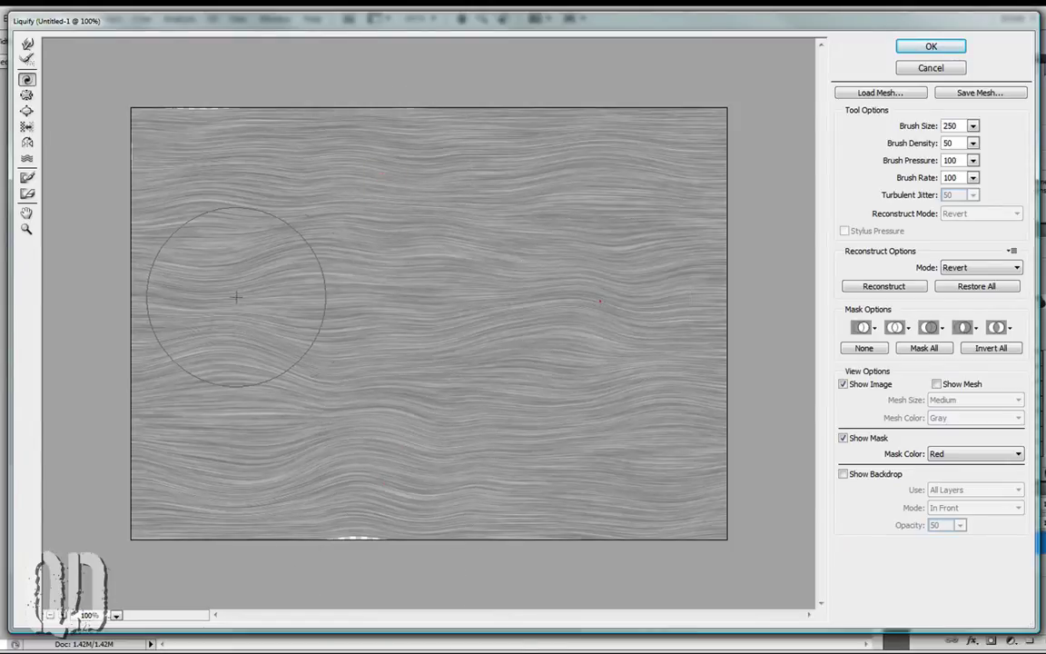
left_click(233, 201)
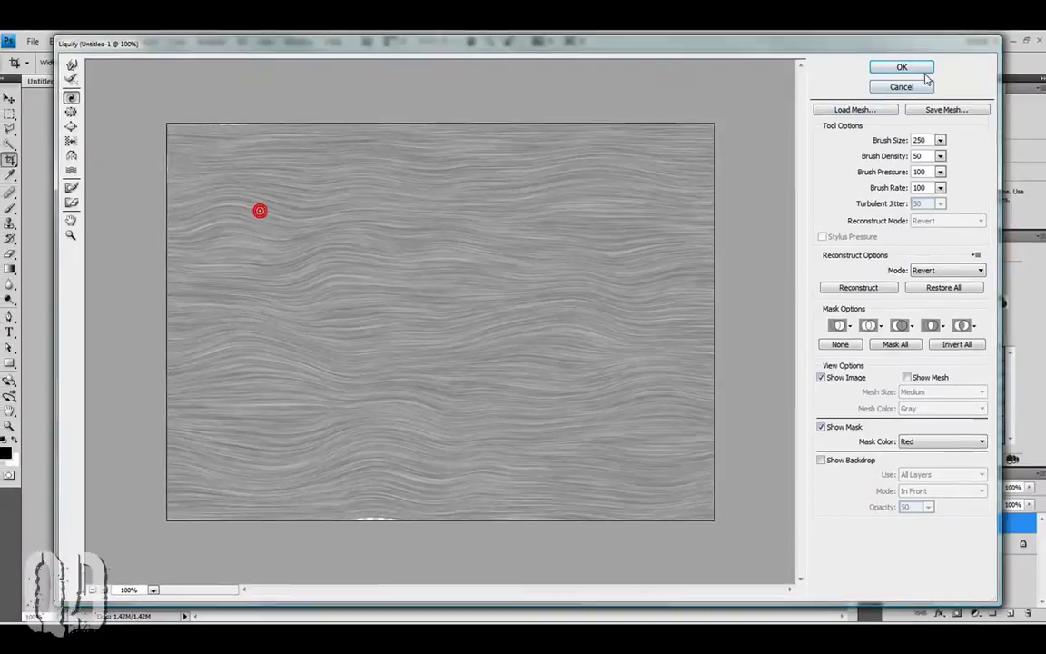
left_click(923, 69)
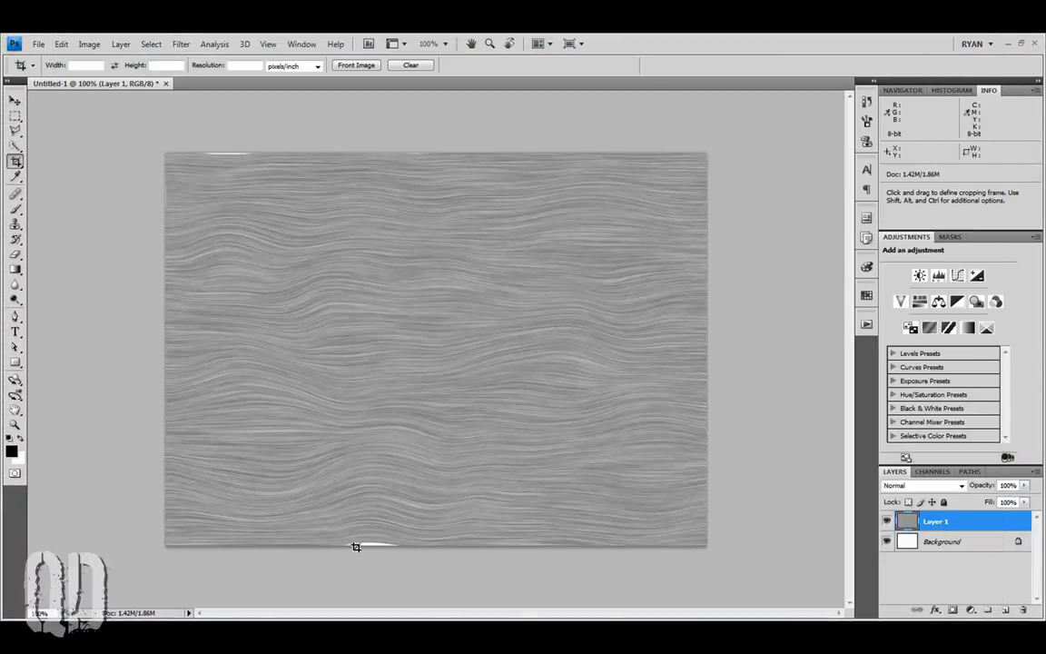
Crop the wavy texture just inside its ragged, distorted edges
left_click(145, 142)
left_click_drag(904, 617, 754, 546)
left_click_drag(145, 143, 157, 138)
key("Return")
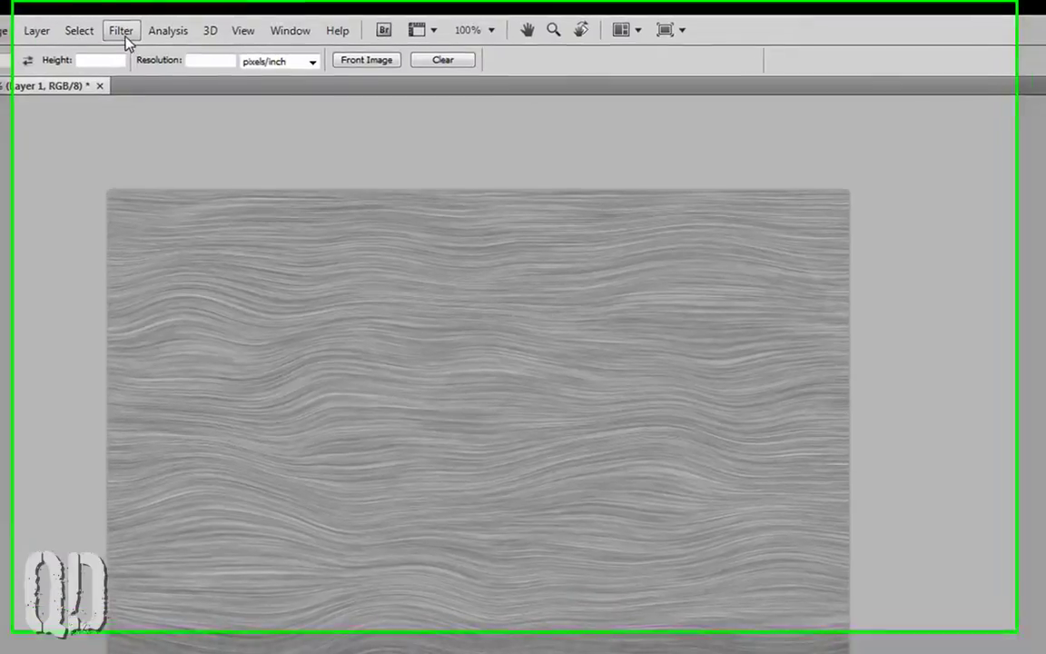
Sharpen the grain lines with Filter > Sharpen > Sharpen
left_click(173, 41)
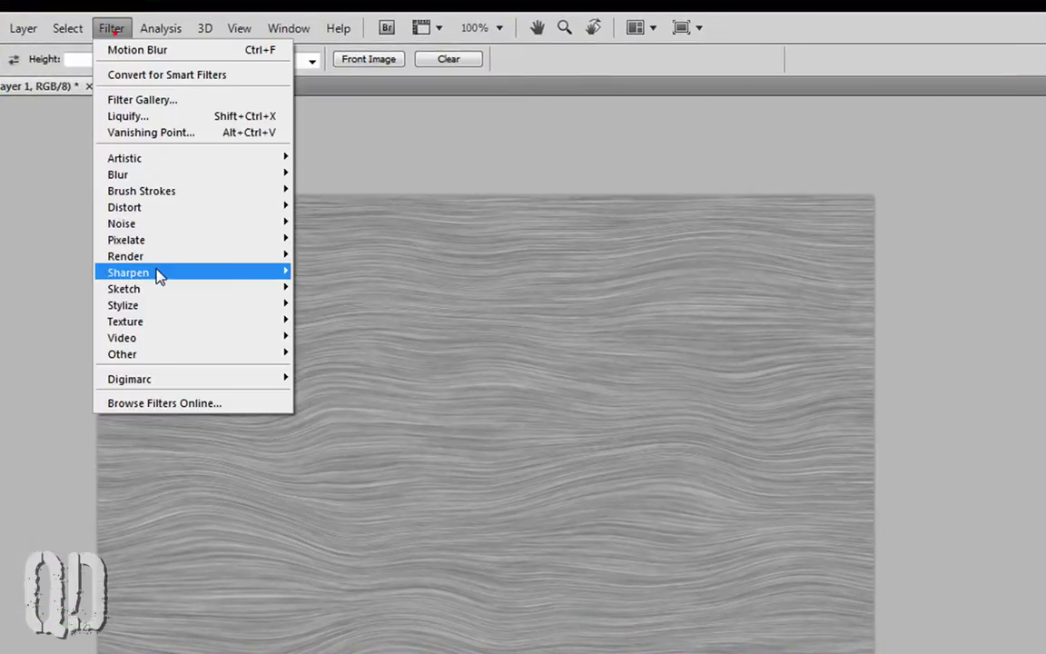
mouse_move(177, 275)
left_click(338, 272)
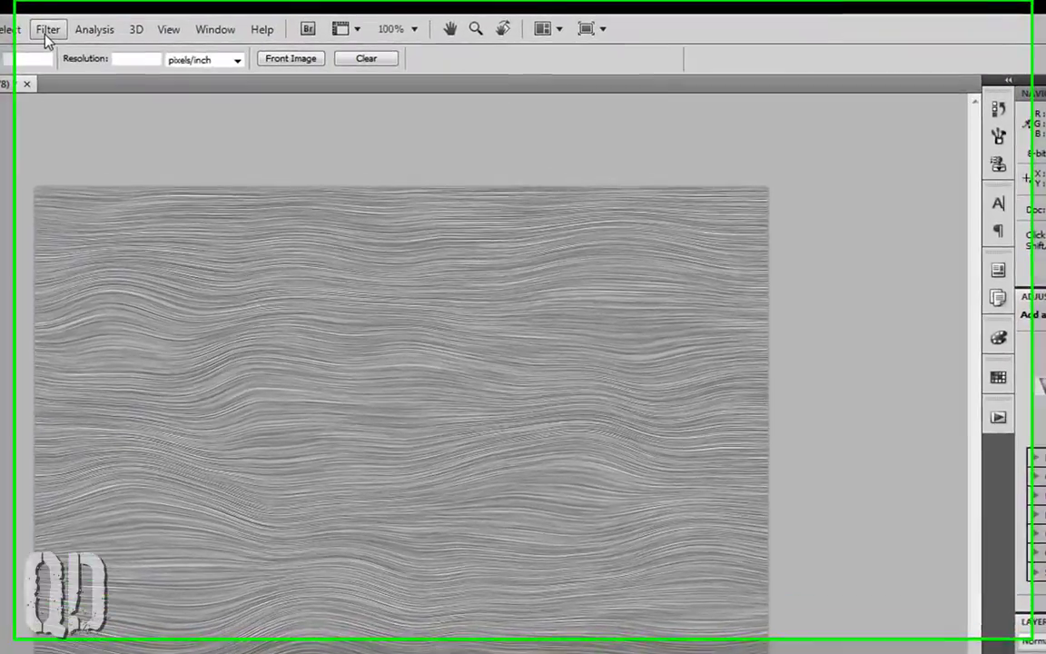
Apply Craquelure to Layer 1 with crack depth 3 and crack brightness 7
left_click(181, 43)
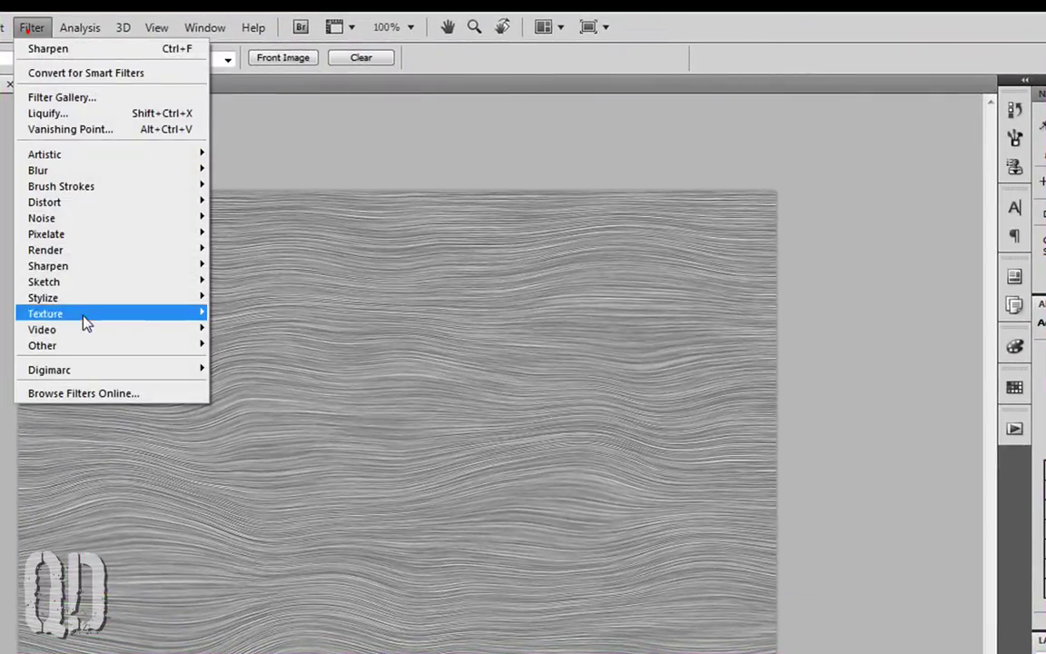
mouse_move(150, 313)
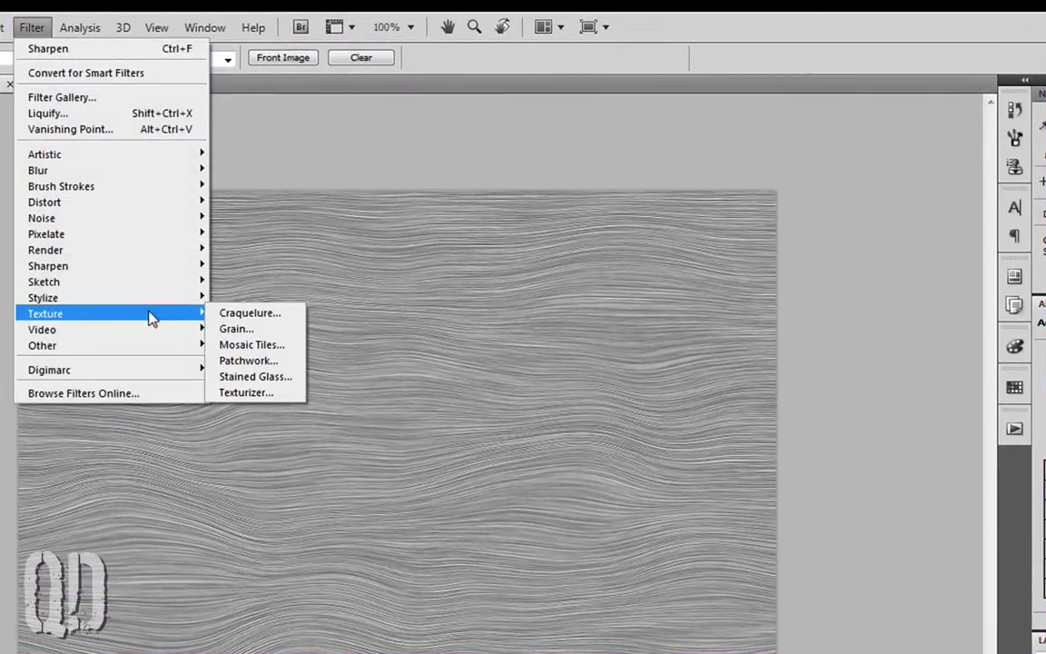
left_click(265, 314)
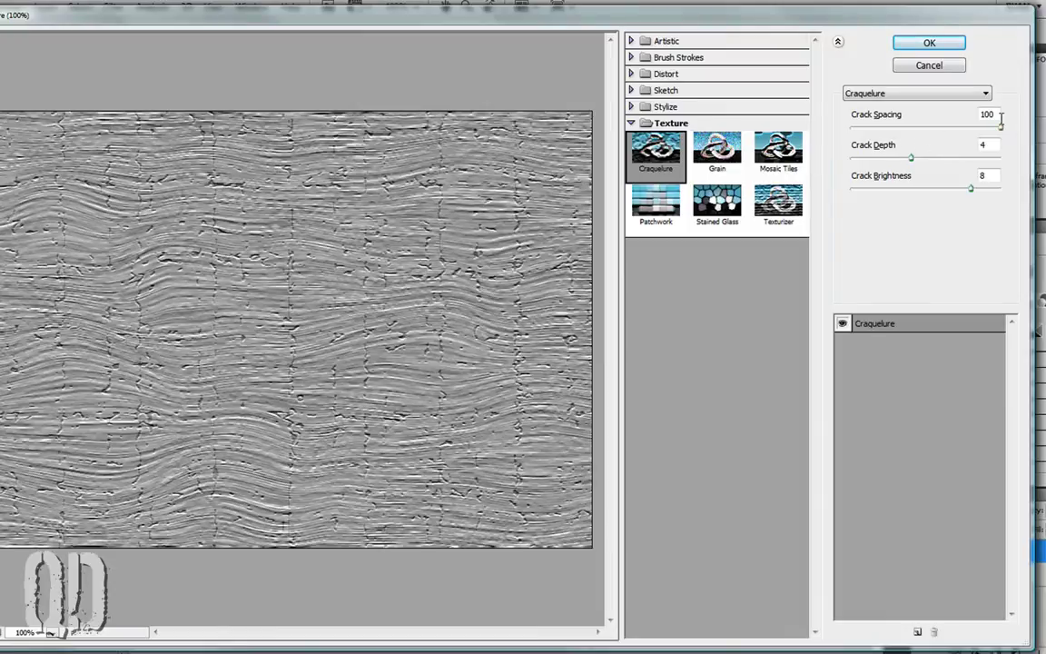
left_click_drag(910, 158, 899, 161)
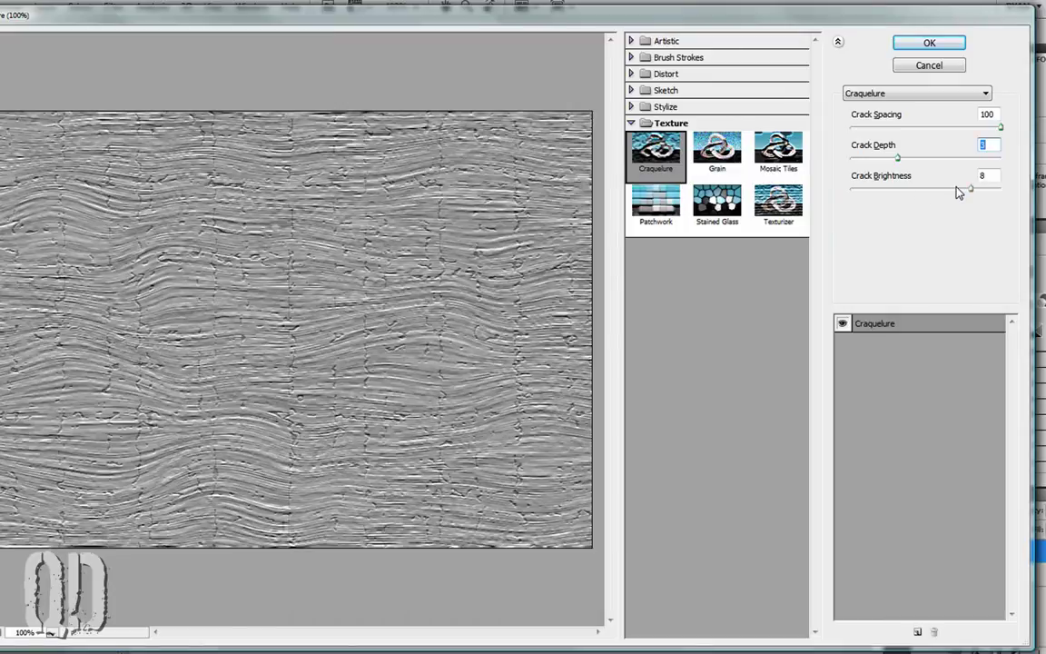
left_click_drag(973, 188, 960, 189)
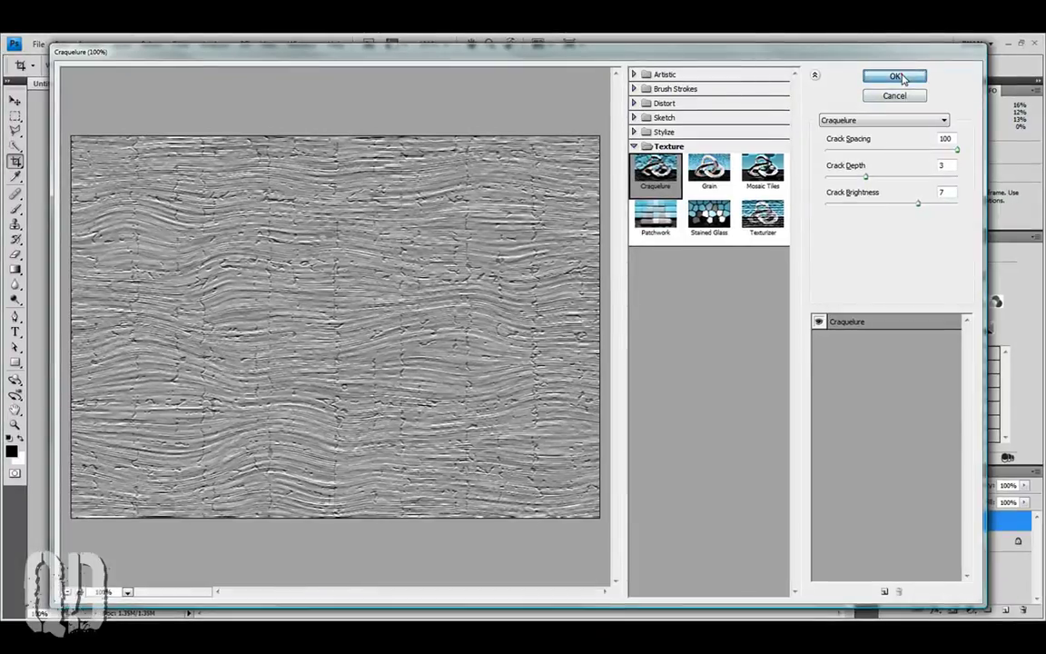
left_click(929, 43)
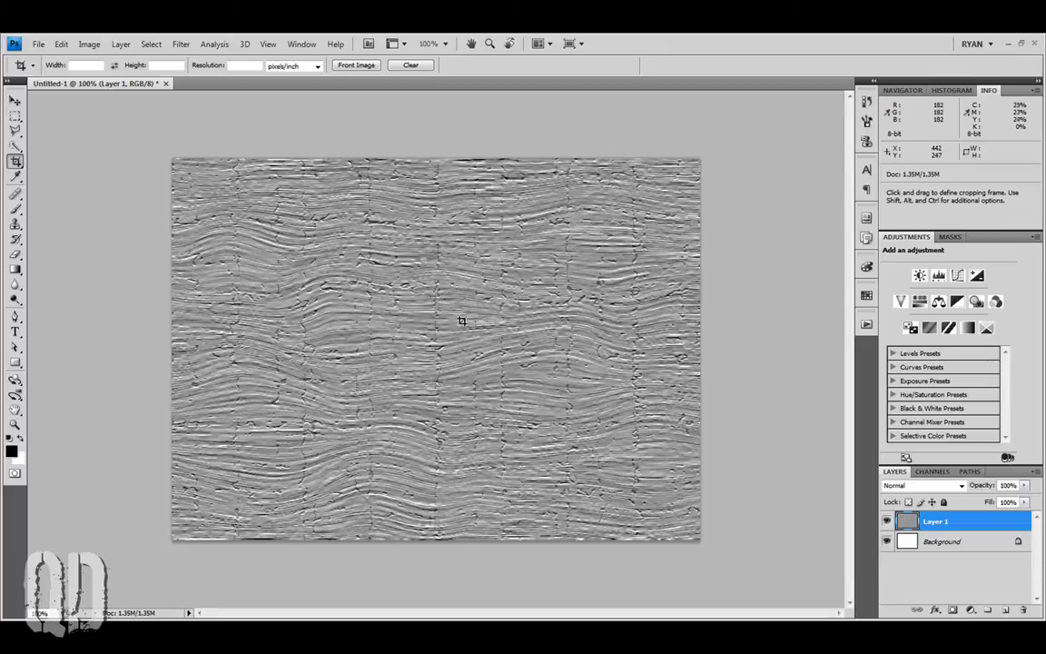
Add Layer 2 and set foreground to orange-brown 9e4a00 and background to near-black 100000
left_click(1005, 612)
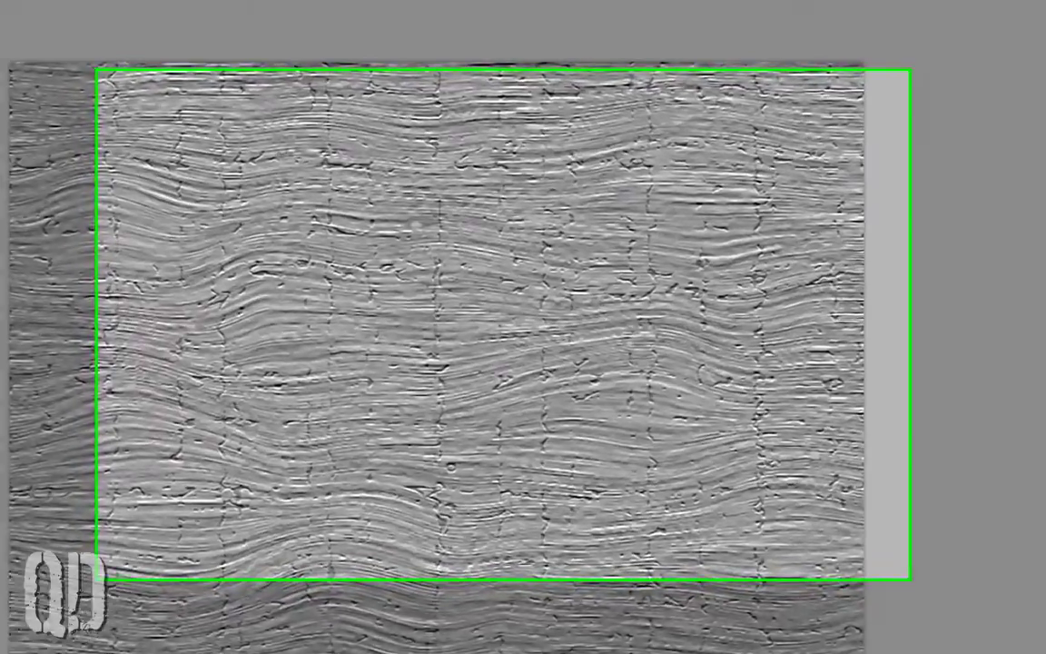
left_click(10, 449)
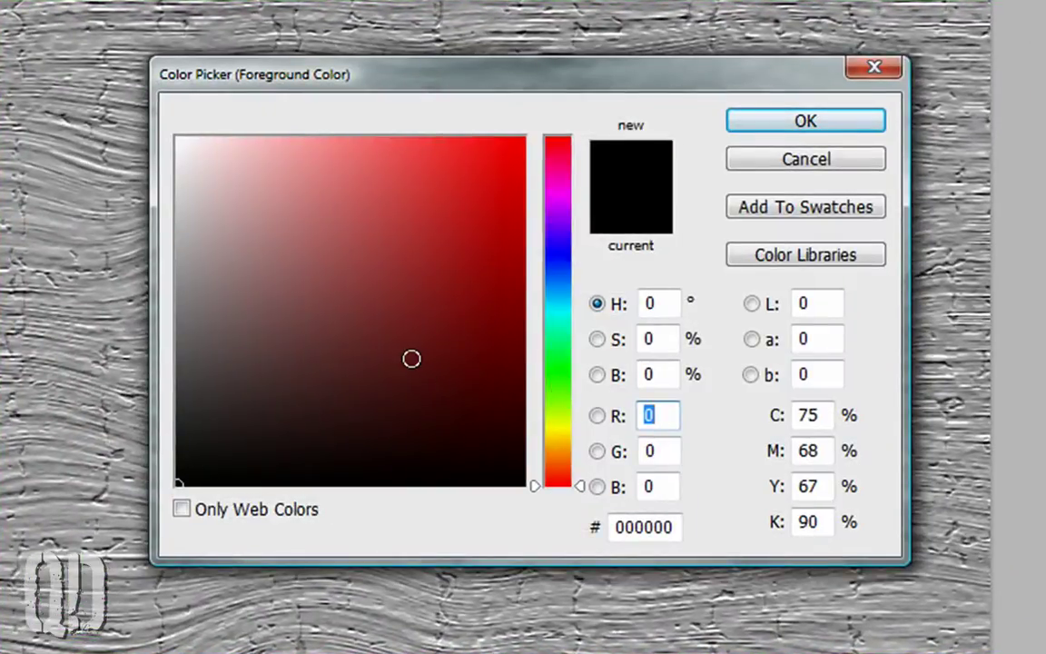
left_click_drag(549, 234, 564, 271)
left_click_drag(564, 482, 573, 459)
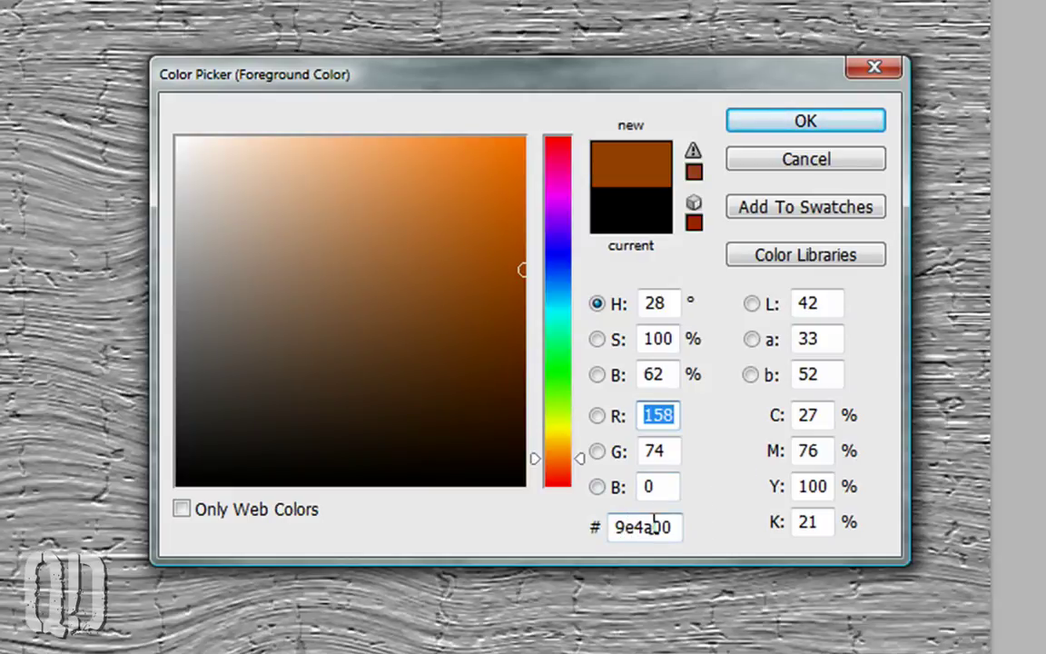
left_click(804, 113)
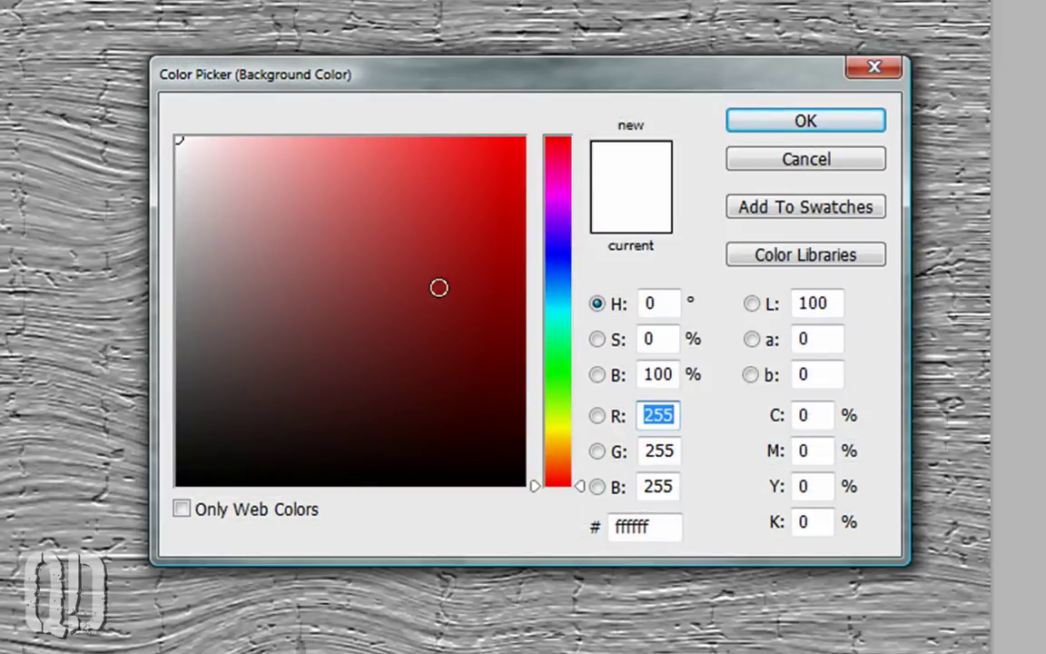
left_click_drag(427, 392, 541, 465)
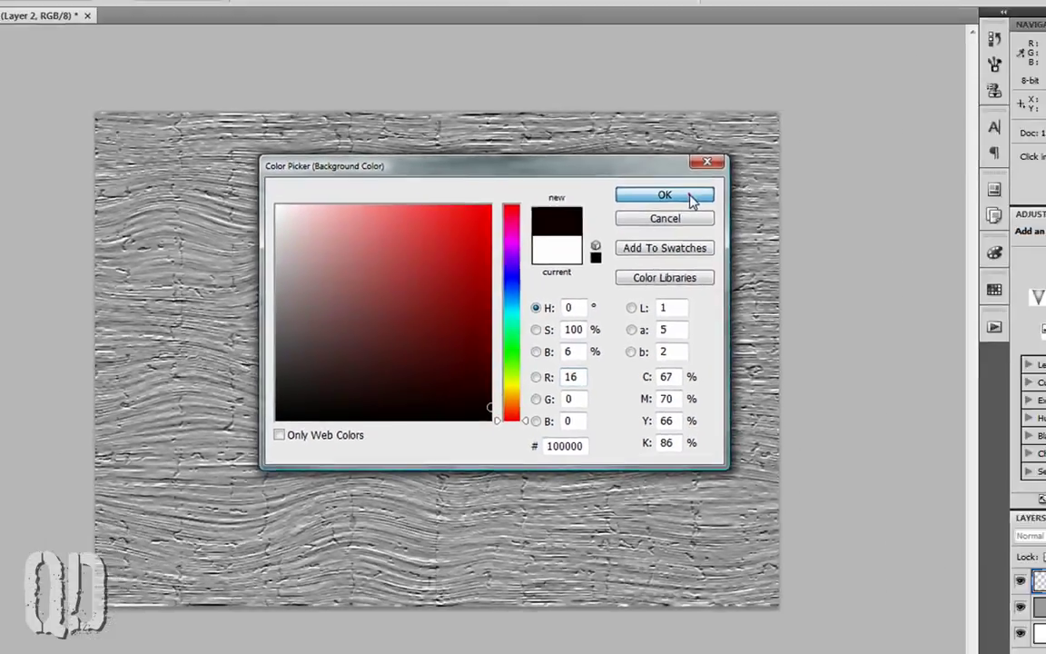
left_click(690, 197)
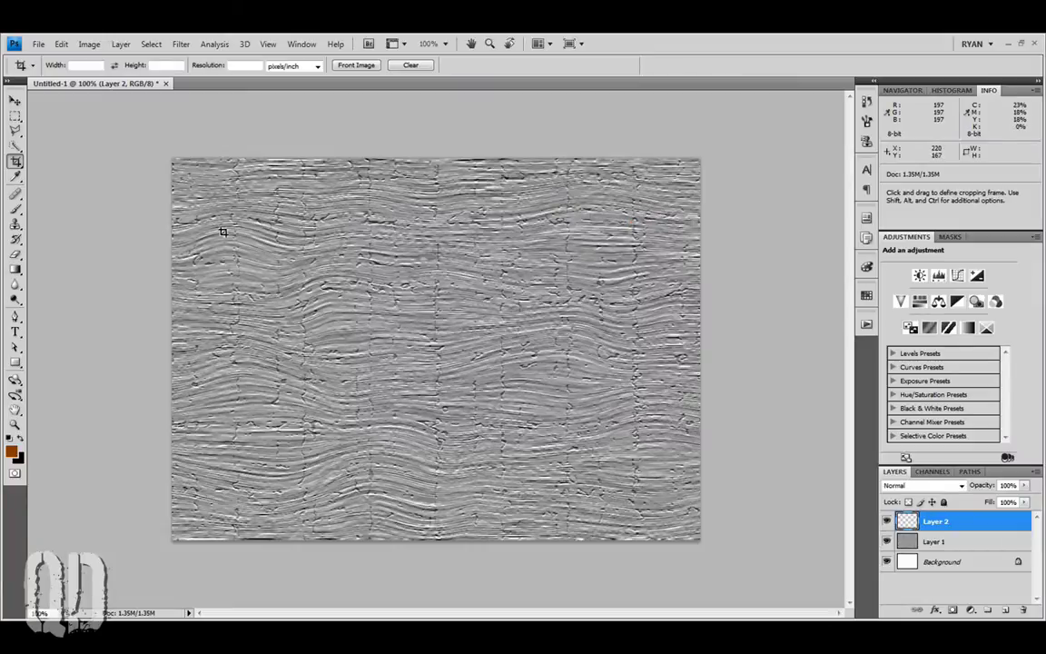
Fill Layer 2 with a centred radial orange-to-black gradient and set its blend mode to Multiply
left_click(16, 268)
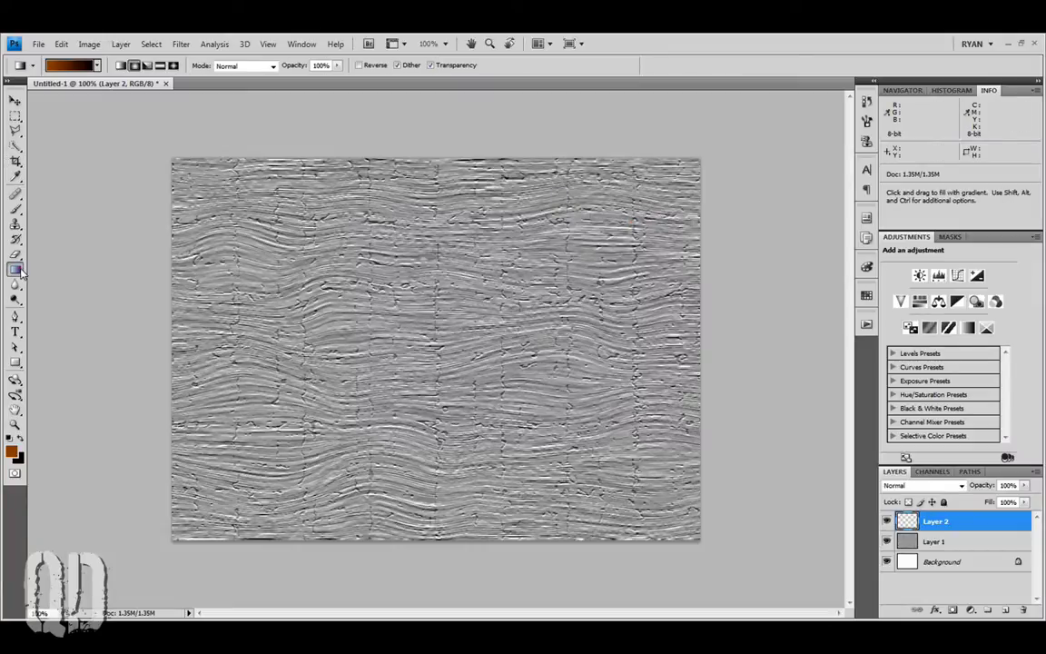
left_click(135, 66)
left_click_drag(392, 319, 572, 319)
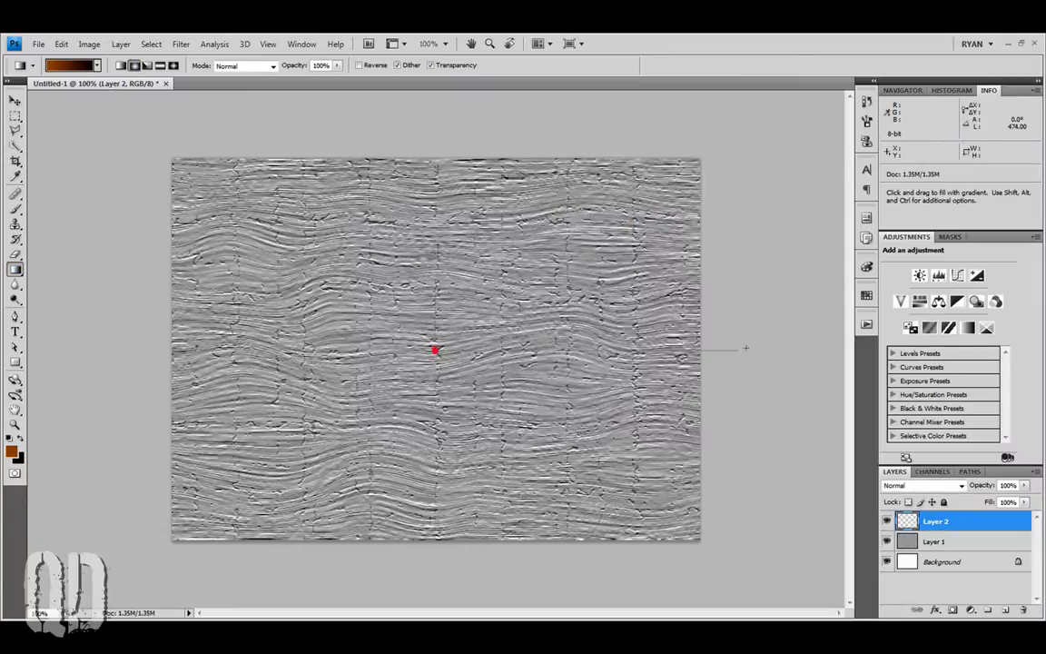
left_click_drag(759, 348, 763, 343)
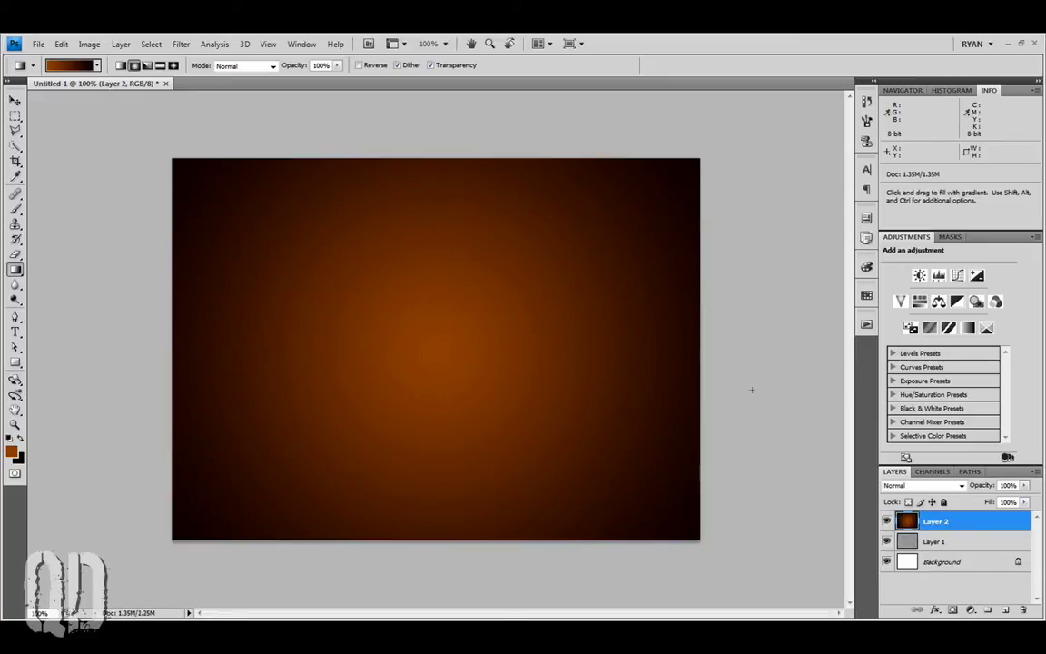
left_click(922, 486)
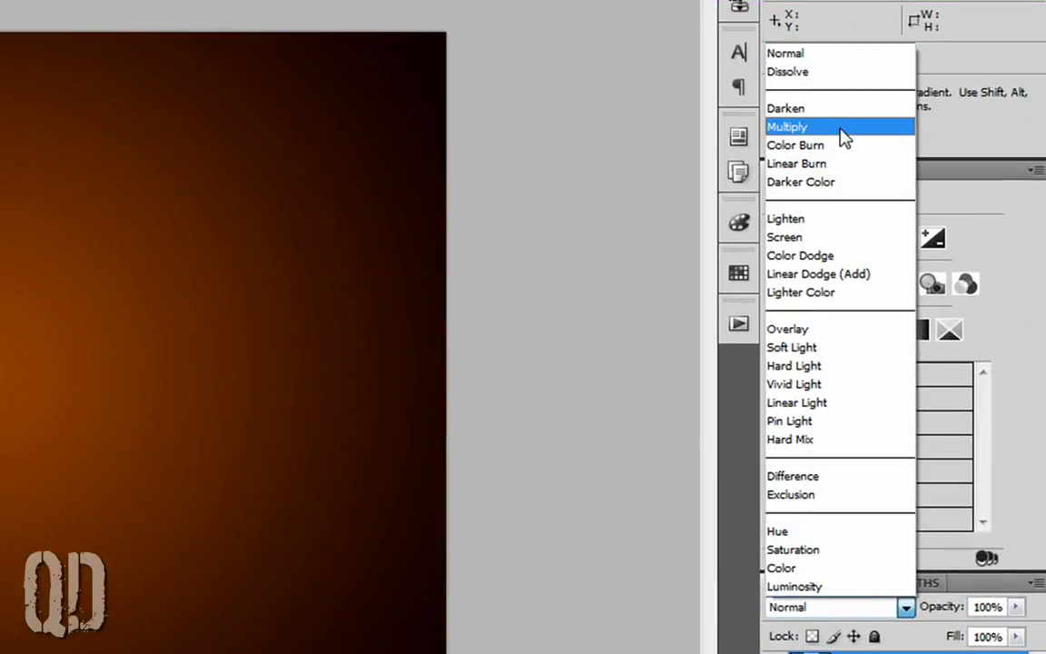
left_click(908, 212)
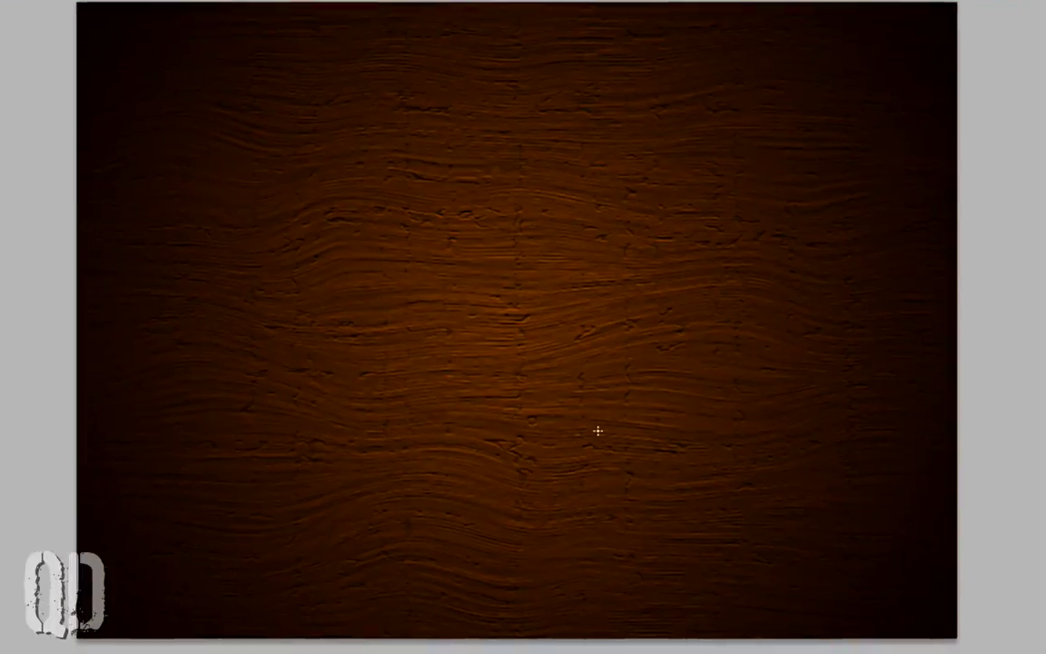